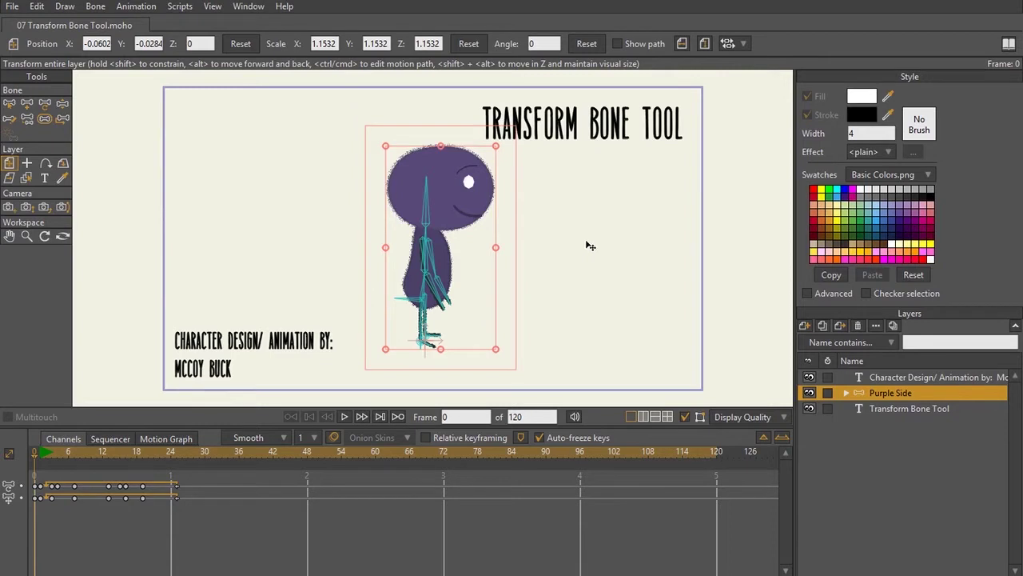
Draw a new upright bone, B19 (length 0.5608, angle 90), to the right of the character
{"action": "scroll", "coordinate": [593, 256], "scroll_direction": "up", "scroll_amount": 5}
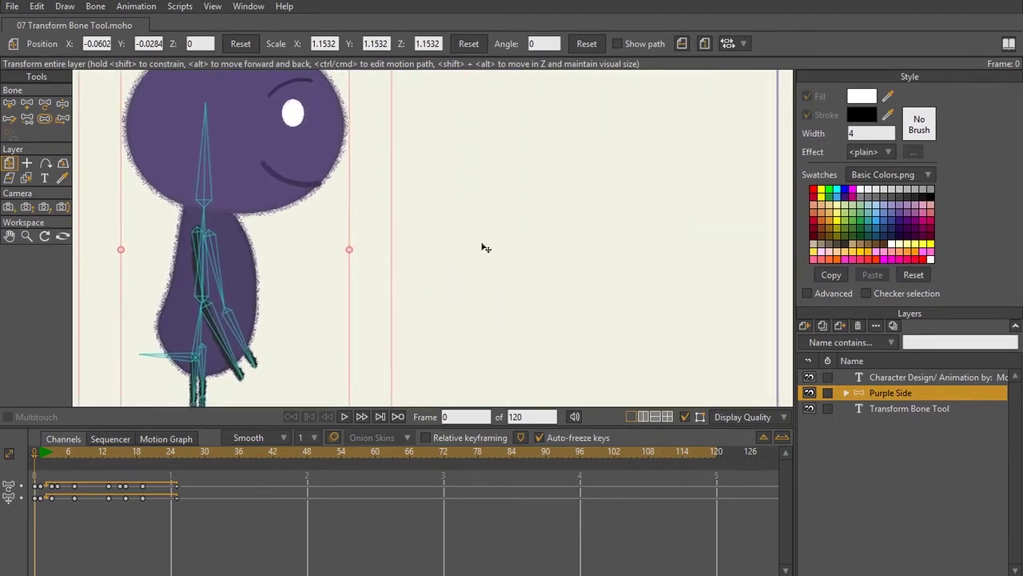
{"action": "key", "text": "a"}
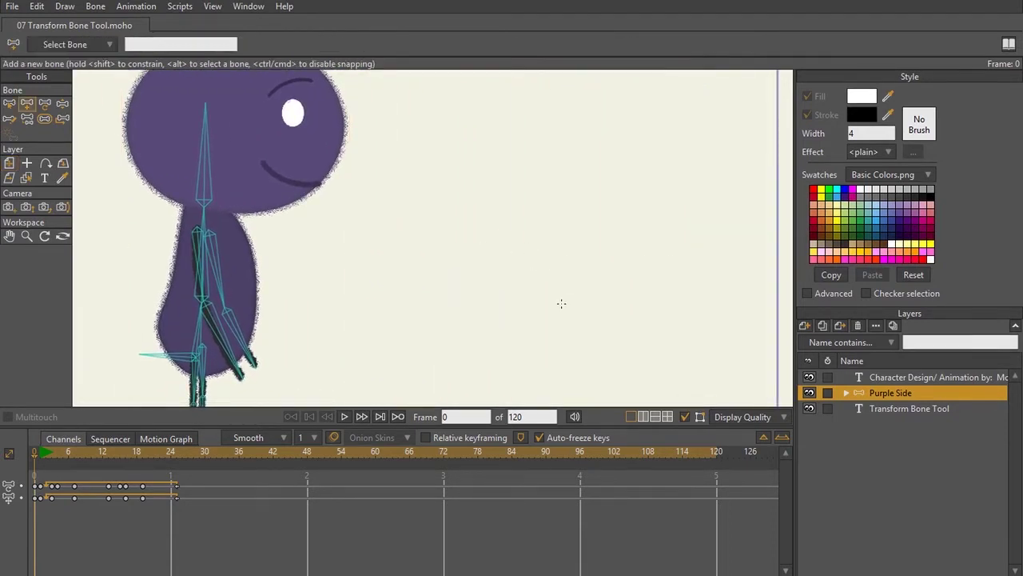
{"action": "left_click_drag", "start_coordinate": [561, 300], "coordinate": [561, 103]}
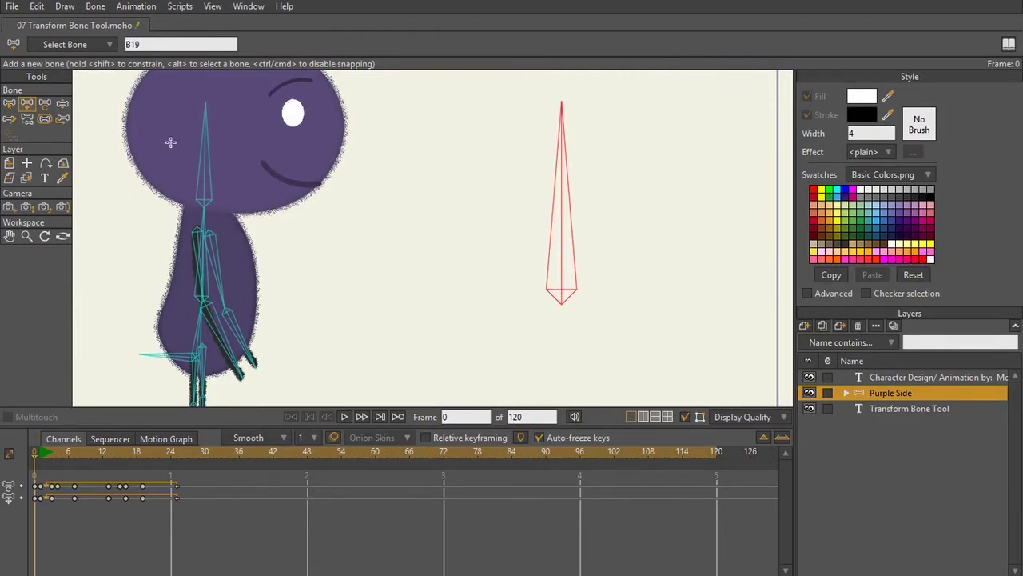
{"action": "left_click", "coordinate": [45, 104]}
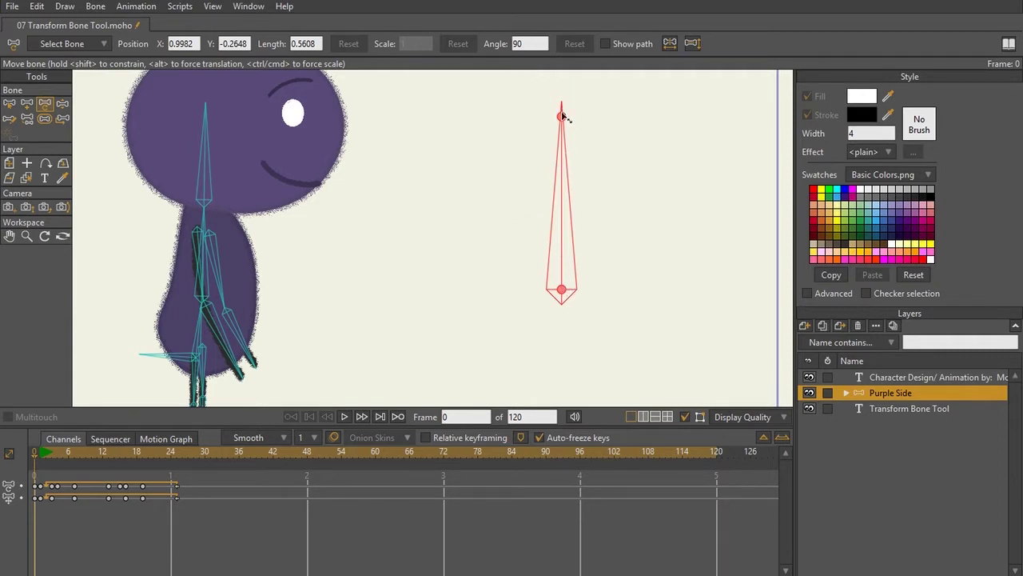
Shorten the standalone bone to length 0.3236 and rotate it back upright to about 89.55°
{"action": "scroll", "coordinate": [562, 118], "scroll_direction": "up", "scroll_amount": 3}
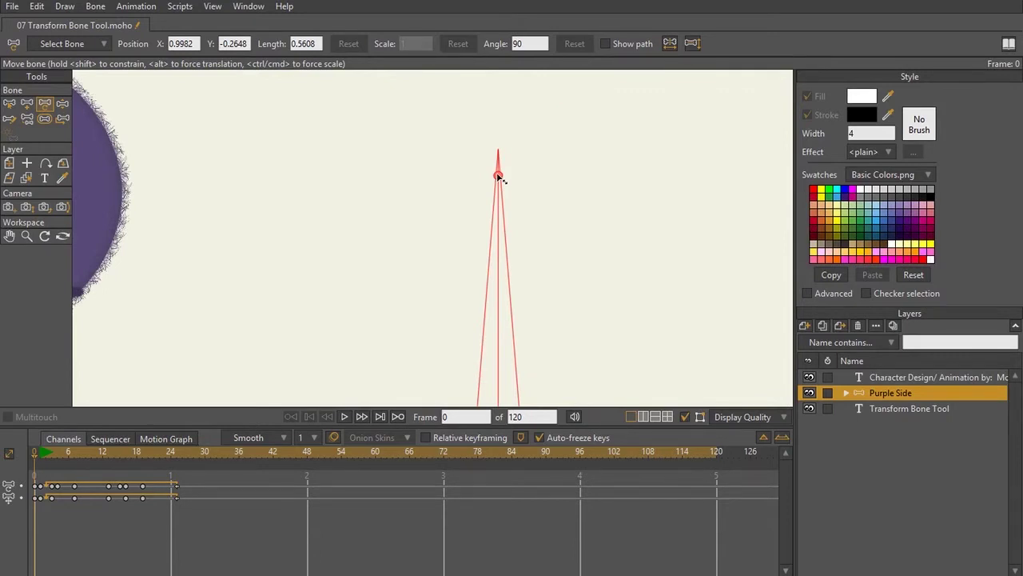
{"action": "left_click_drag", "start_coordinate": [500, 171], "coordinate": [468, 233]}
{"action": "scroll", "coordinate": [512, 270], "scroll_direction": "down", "scroll_amount": 3}
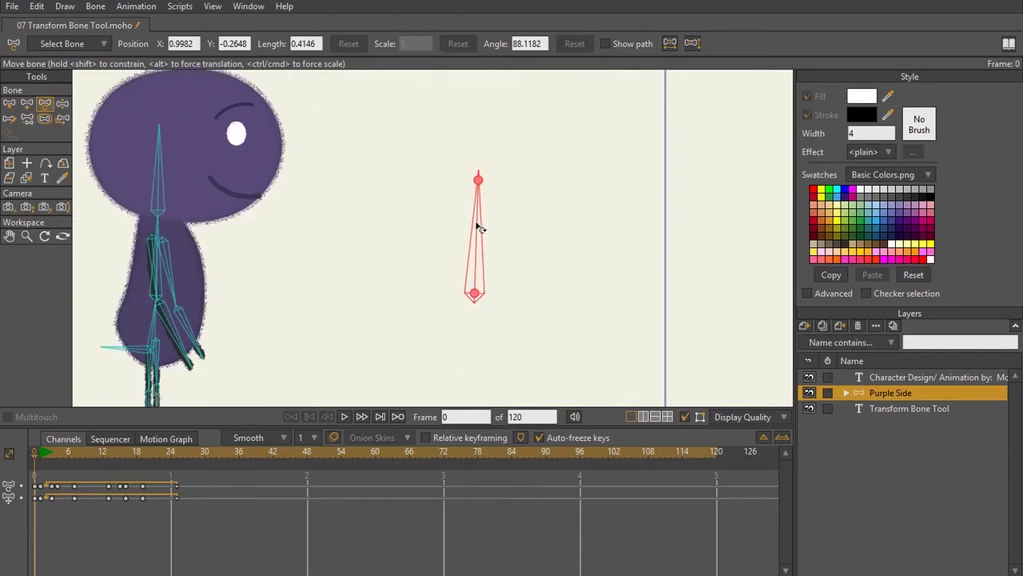
{"action": "left_click_drag", "start_coordinate": [478, 228], "coordinate": [478, 239]}
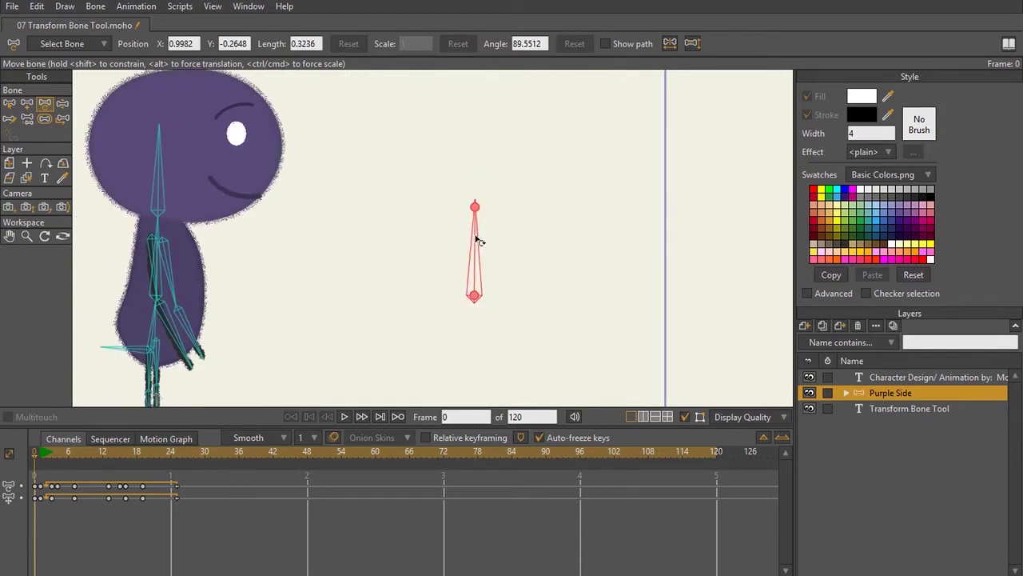
{"action": "left_click_drag", "start_coordinate": [477, 240], "coordinate": [554, 266]}
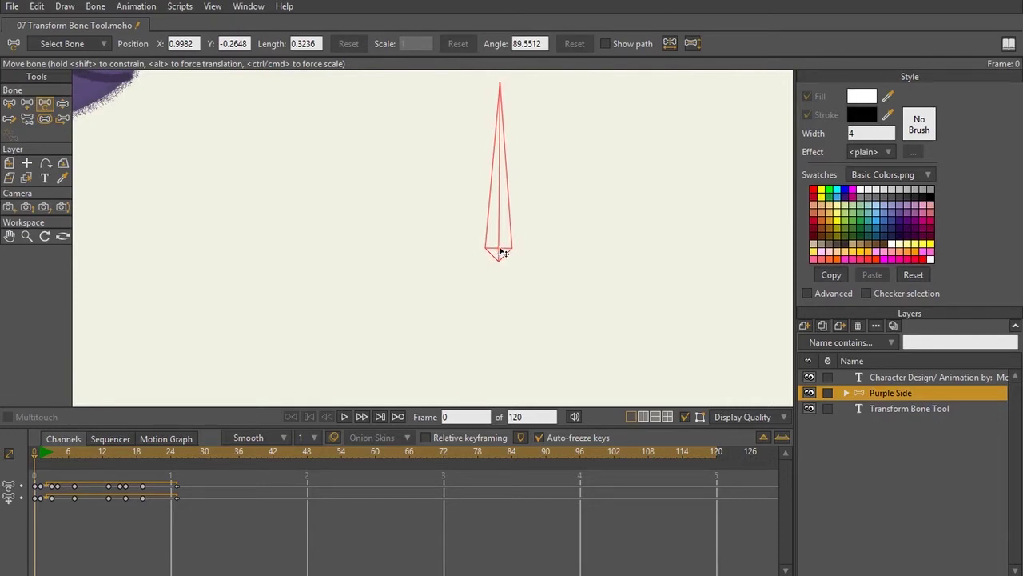
Drag the standalone bone to a new spot beside the character and zoom in on the character
{"action": "left_click_drag", "start_coordinate": [500, 252], "coordinate": [473, 242]}
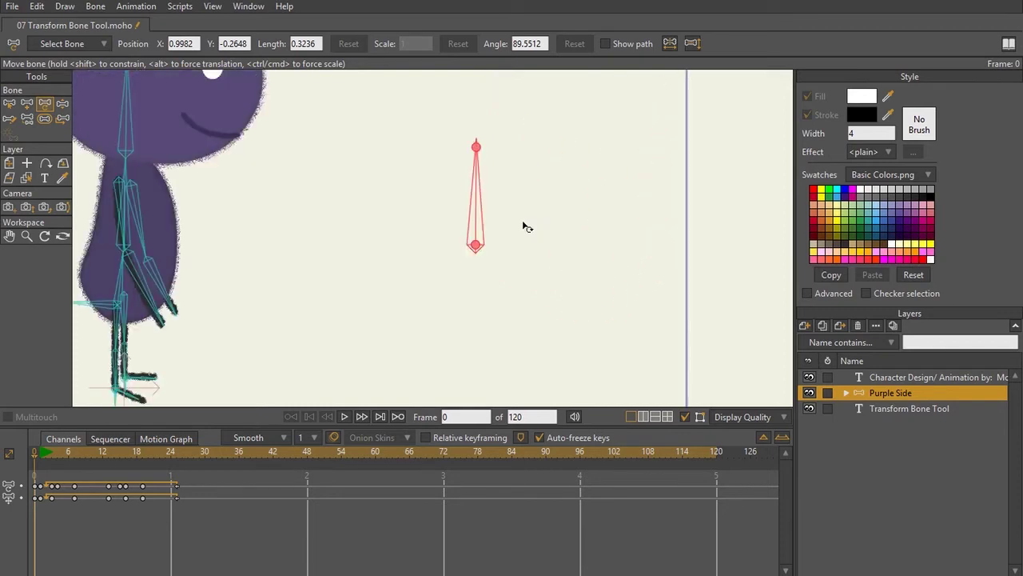
{"action": "scroll", "coordinate": [519, 229], "scroll_direction": "up", "scroll_amount": 1}
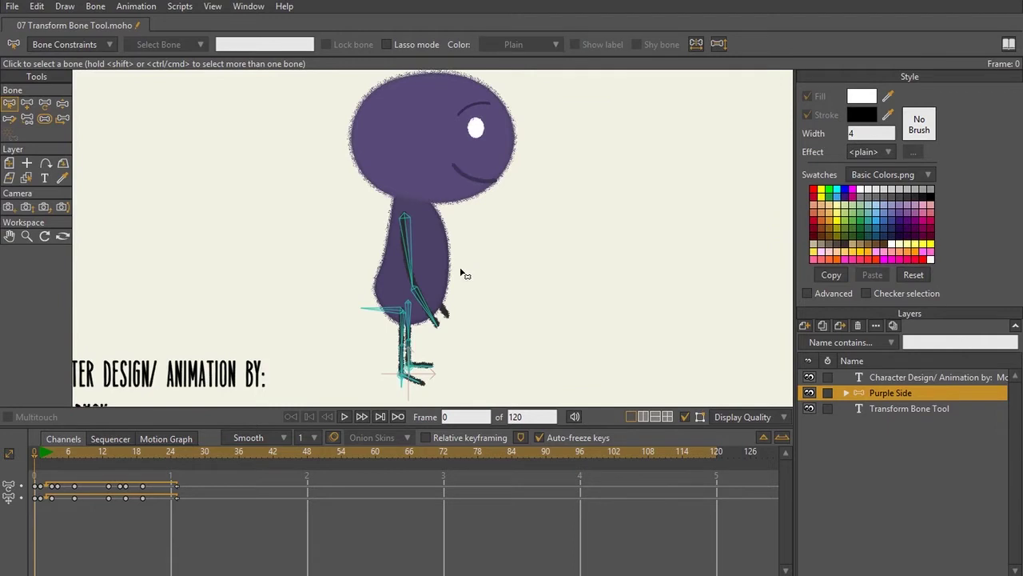
{"action": "scroll", "coordinate": [461, 273], "scroll_direction": "up", "scroll_amount": 1}
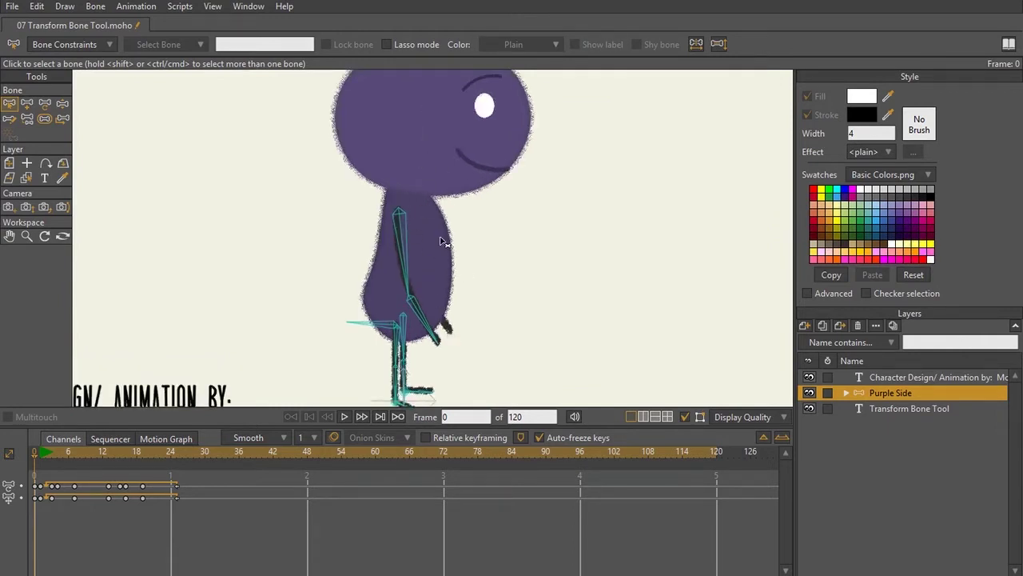
Swing the lower arm with Manipulate Bones to test the arm rig
{"action": "scroll", "coordinate": [480, 256], "scroll_direction": "up", "scroll_amount": 2}
{"action": "scroll", "coordinate": [444, 245], "scroll_direction": "up", "scroll_amount": 4}
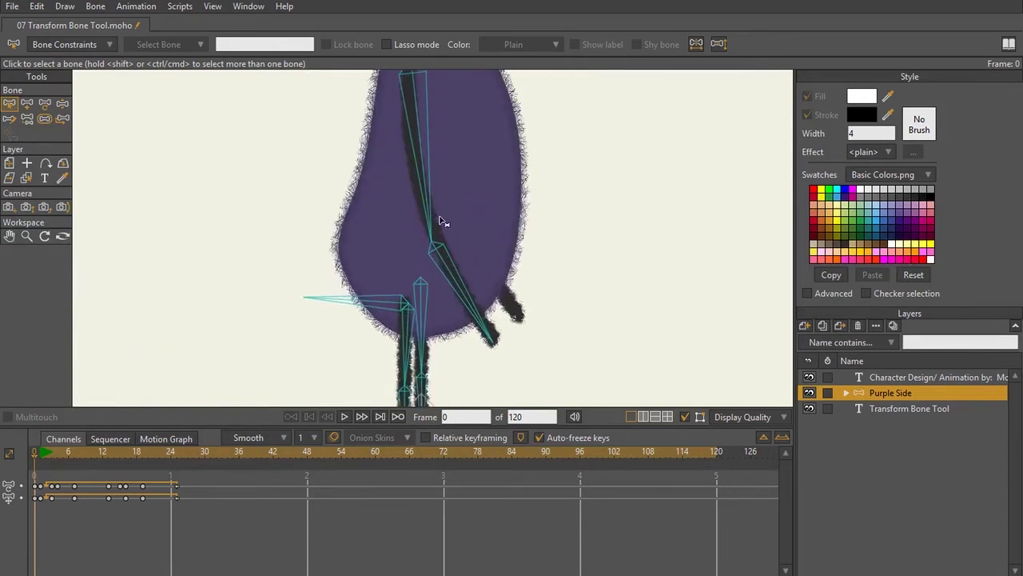
{"action": "scroll", "coordinate": [482, 204], "scroll_direction": "down", "scroll_amount": 1}
{"action": "scroll", "coordinate": [480, 226], "scroll_direction": "up", "scroll_amount": 2}
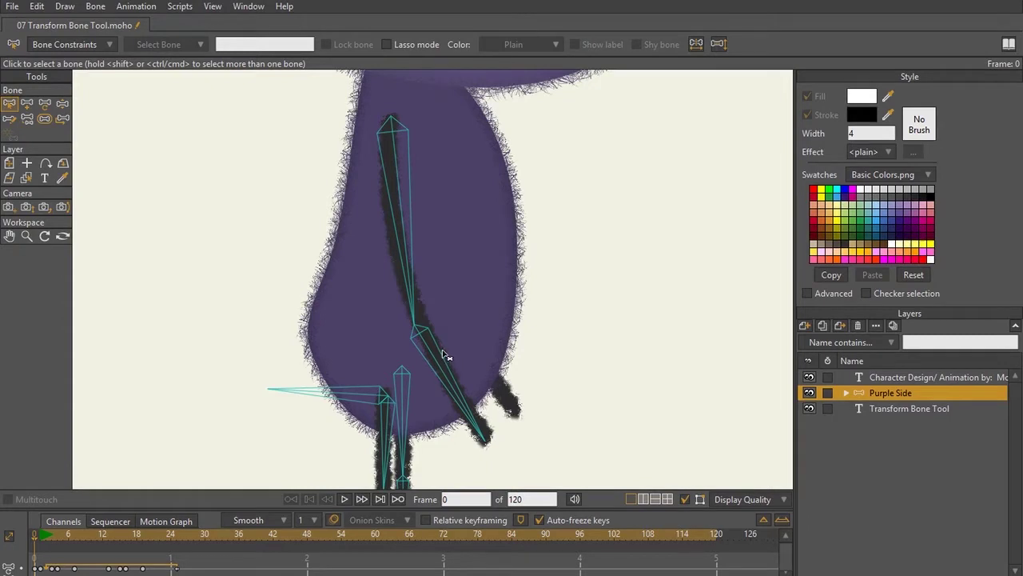
{"action": "key", "text": "z"}
{"action": "left_click_drag", "start_coordinate": [450, 373], "coordinate": [499, 278]}
Undo a trial shortening of the upper arm bone, then select the ArmR drawing layer
{"action": "key", "text": "t"}
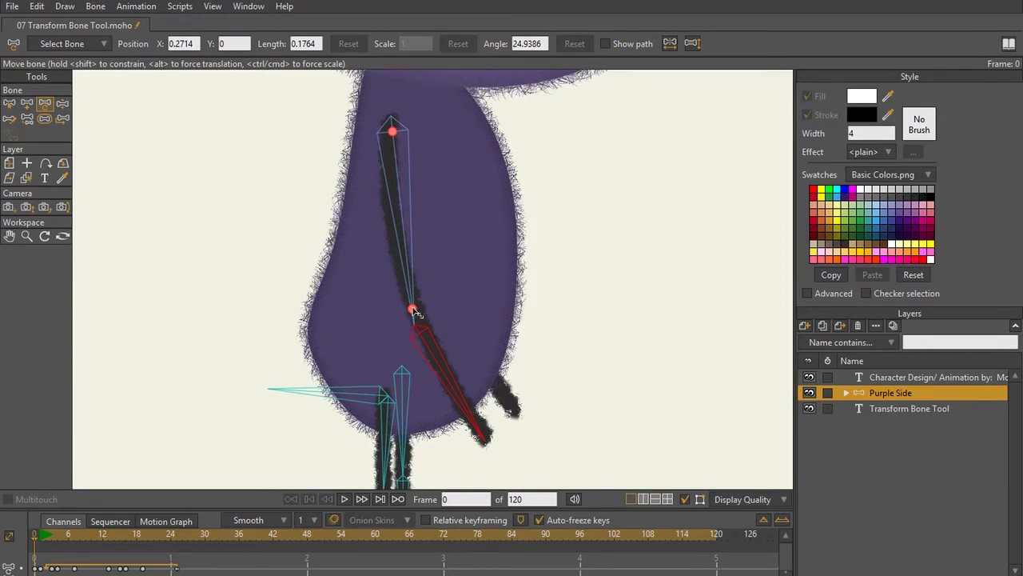
{"action": "left_click_drag", "start_coordinate": [412, 311], "coordinate": [446, 242]}
{"action": "key", "text": "ctrl+z"}
{"action": "left_click", "coordinate": [408, 281], "text": "ctrl+alt"}
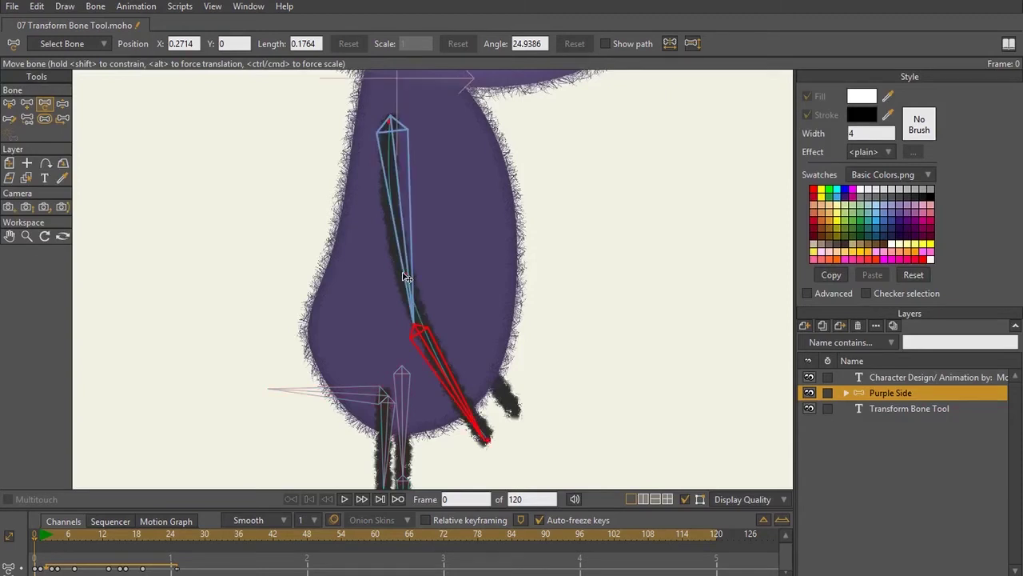
{"action": "scroll", "coordinate": [414, 265], "scroll_direction": "up", "scroll_amount": 2}
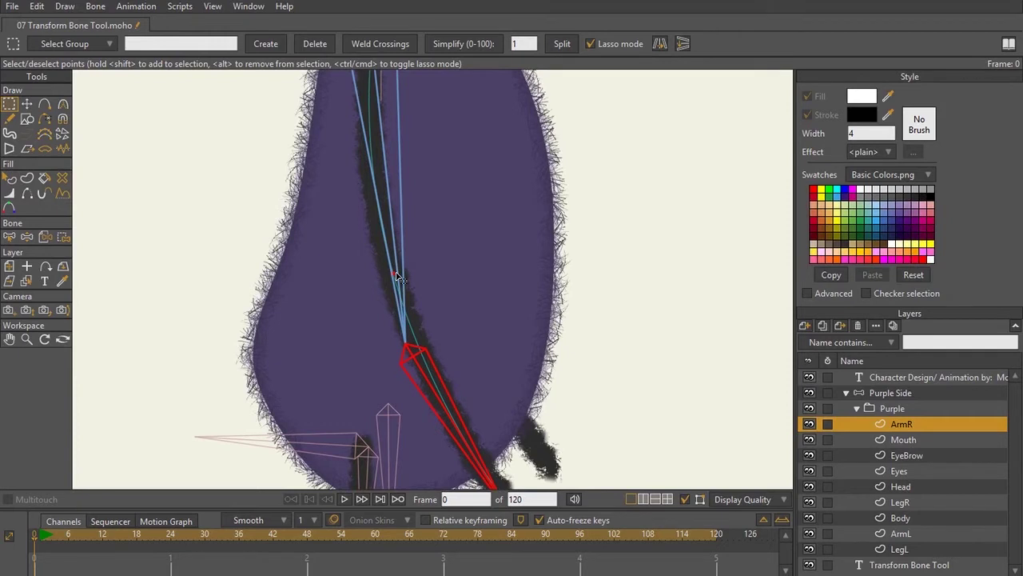
View the ArmR shape's bounds with Transform Points, then return to the Purple Side bone layer
{"action": "scroll", "coordinate": [396, 274], "scroll_direction": "down", "scroll_amount": 1}
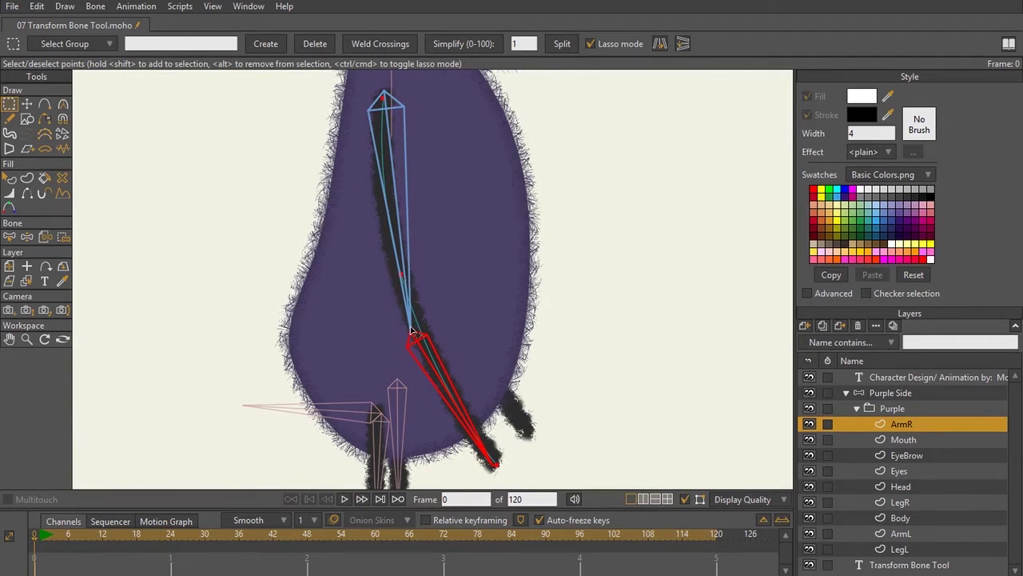
{"action": "key", "text": "t"}
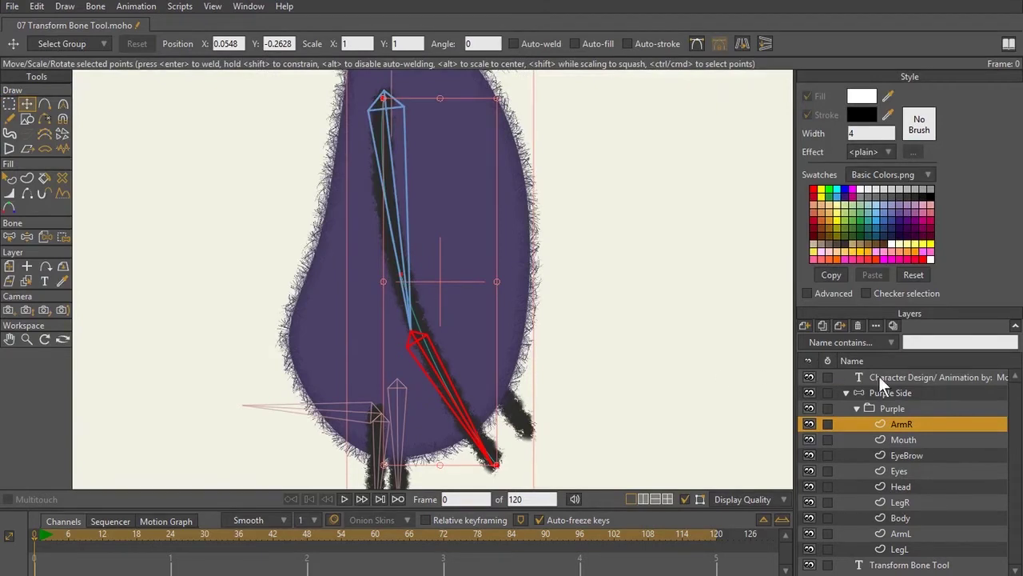
{"action": "left_click", "coordinate": [907, 392]}
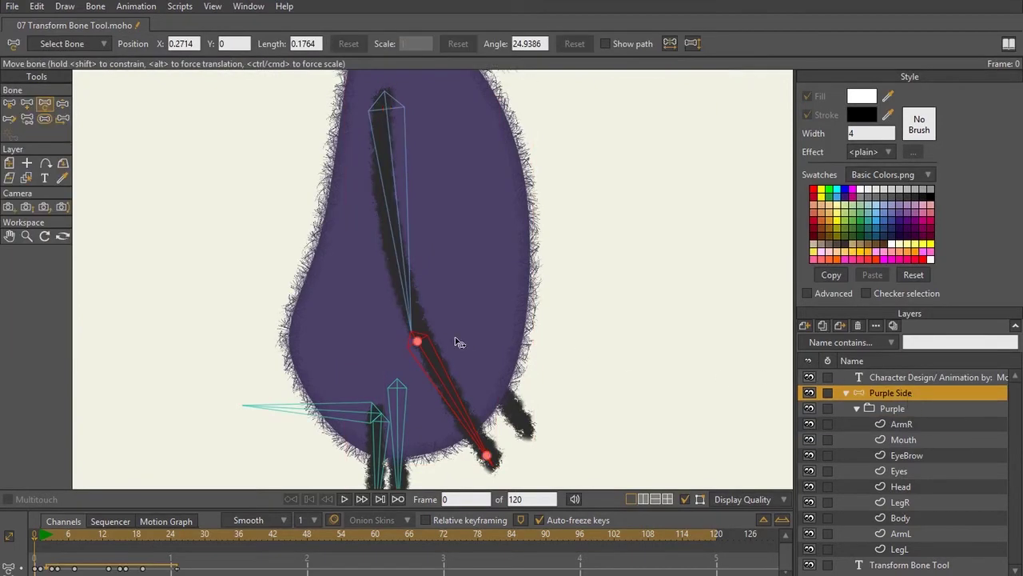
Move the lower arm bone up to the elbow and stretch it to the hand (length 0.2429, angle 21.92)
{"action": "left_click", "coordinate": [400, 258]}
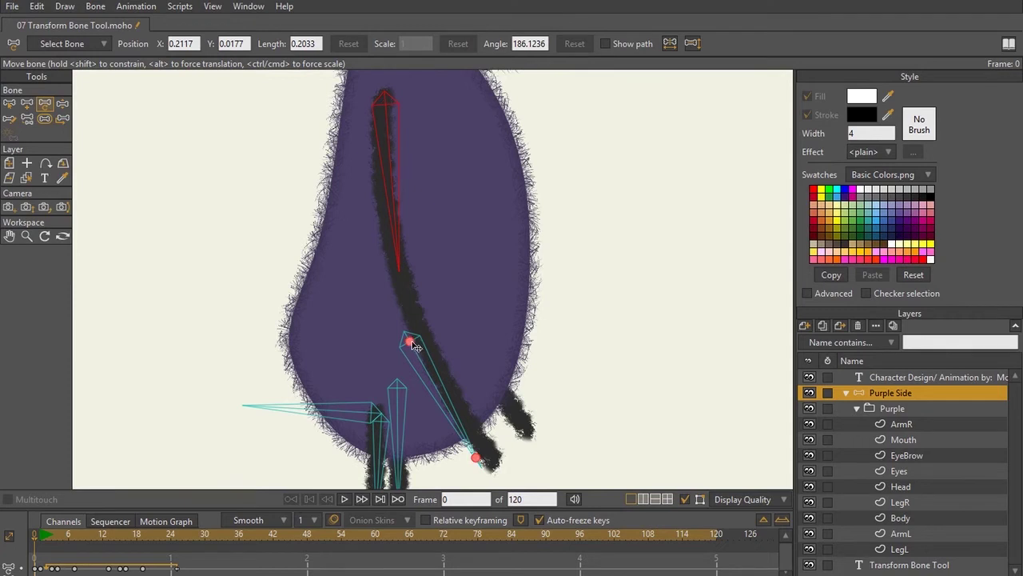
{"action": "left_click_drag", "start_coordinate": [411, 344], "coordinate": [412, 286]}
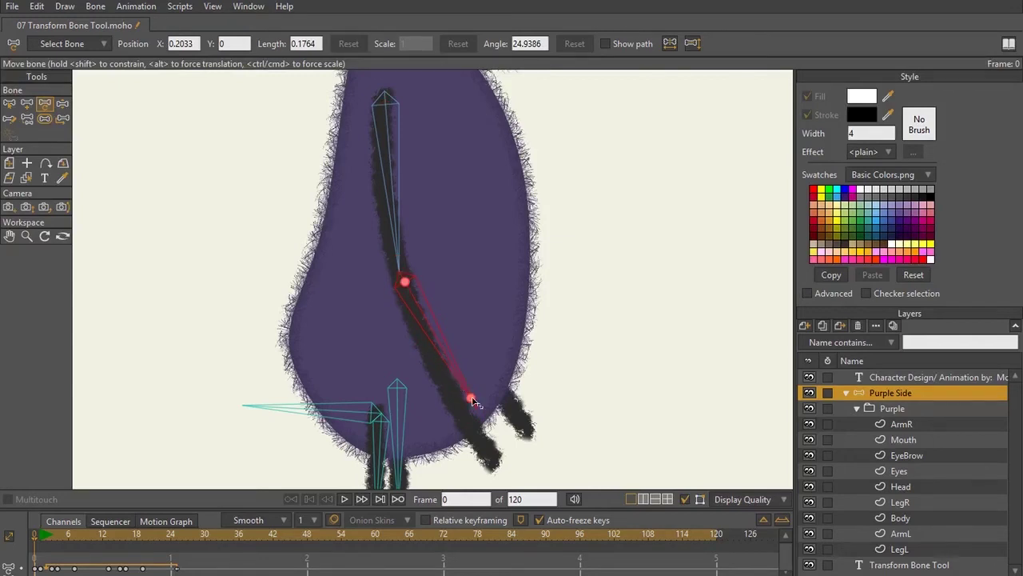
{"action": "left_click_drag", "start_coordinate": [474, 401], "coordinate": [488, 452]}
{"action": "scroll", "coordinate": [456, 370], "scroll_direction": "up", "scroll_amount": 3}
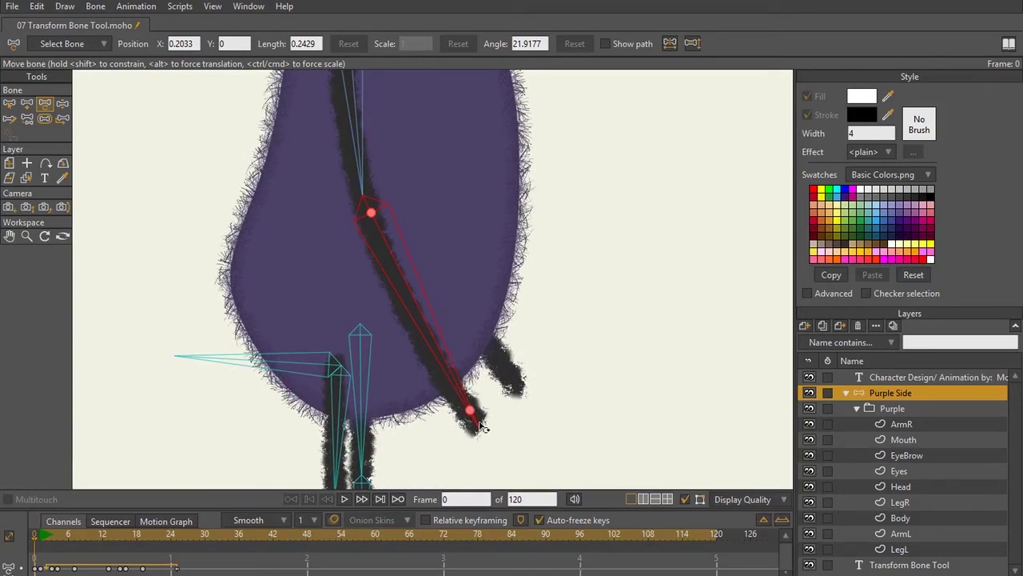
Shorten the lower arm bone toward the elbow, then lengthen it back to the arm stroke's end
{"action": "left_click_drag", "start_coordinate": [480, 424], "coordinate": [399, 289]}
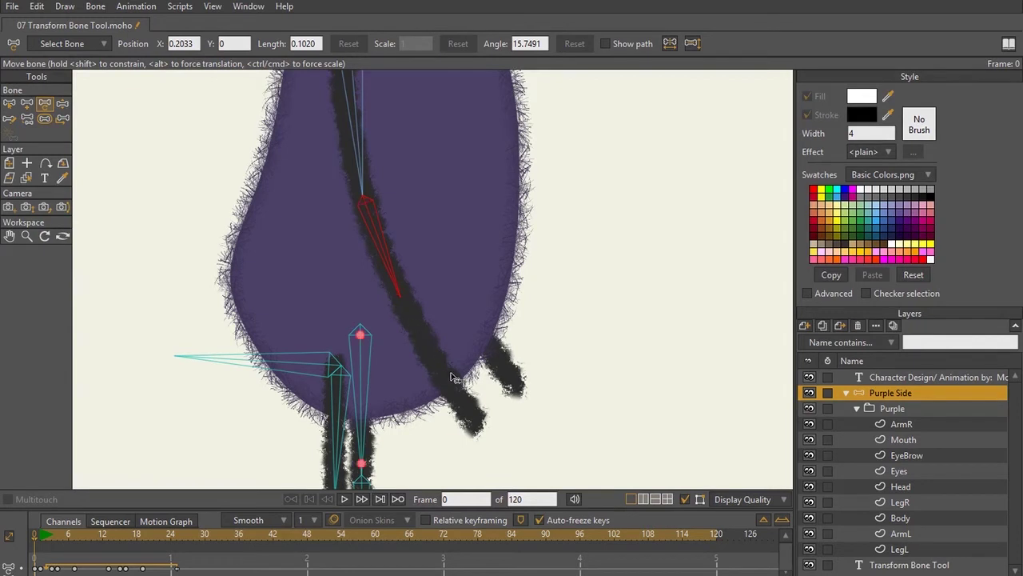
{"action": "scroll", "coordinate": [427, 284], "scroll_direction": "down", "scroll_amount": 1}
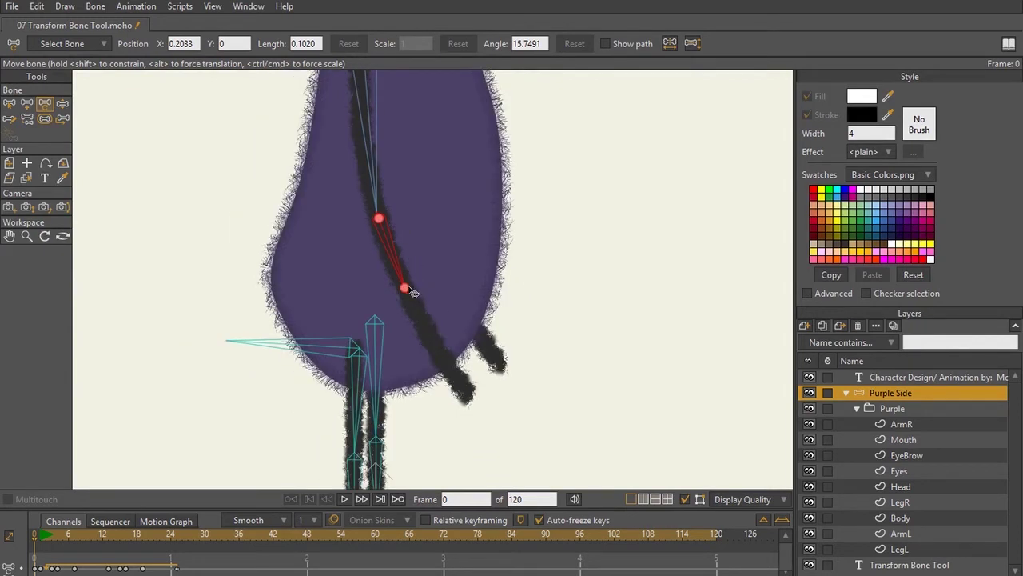
{"action": "left_click_drag", "start_coordinate": [406, 289], "coordinate": [458, 387]}
{"action": "scroll", "coordinate": [382, 228], "scroll_direction": "up", "scroll_amount": 3}
{"action": "scroll", "coordinate": [364, 185], "scroll_direction": "down", "scroll_amount": 1}
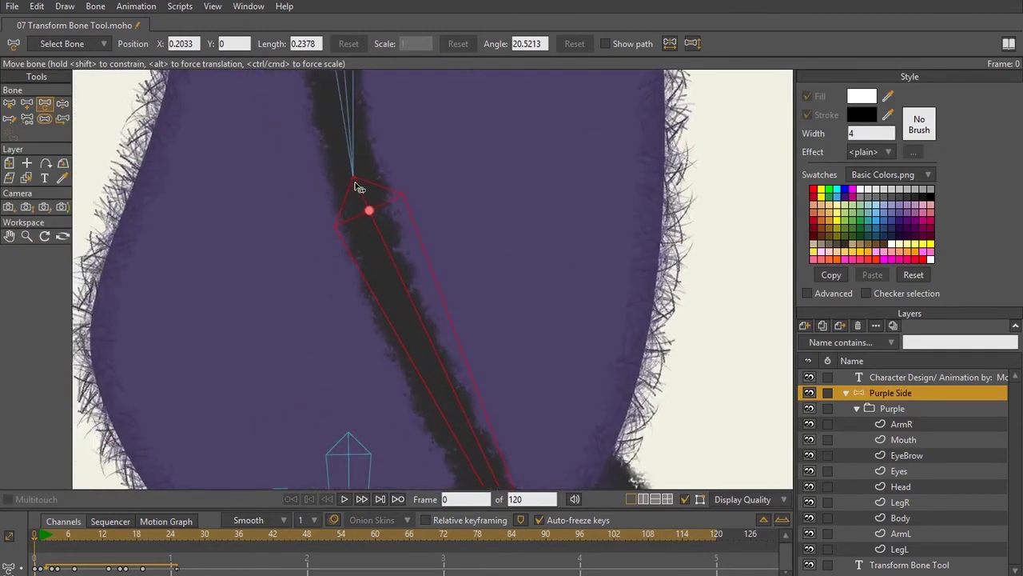
{"action": "scroll", "coordinate": [375, 196], "scroll_direction": "down", "scroll_amount": 2}
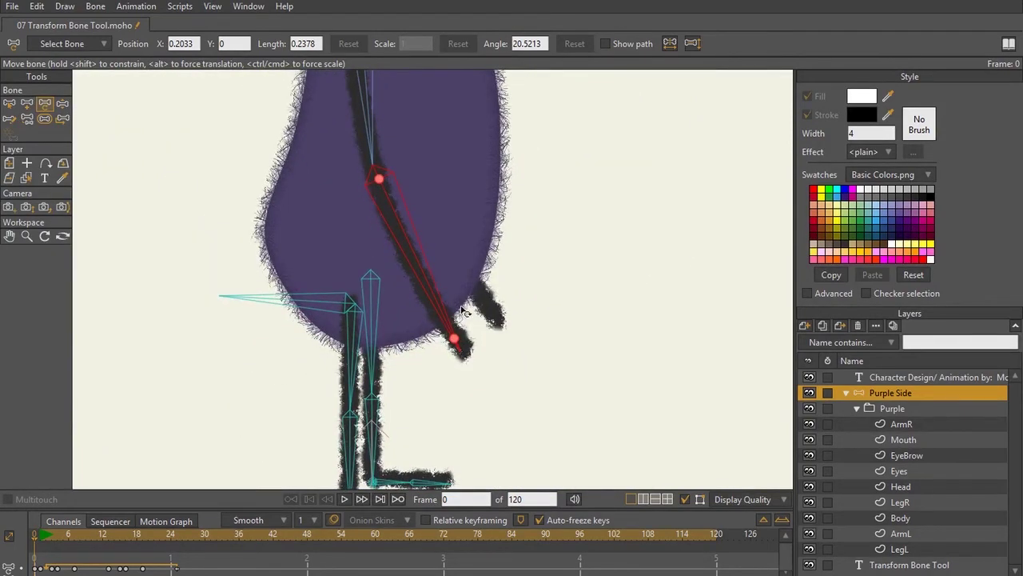
{"action": "scroll", "coordinate": [453, 234], "scroll_direction": "down", "scroll_amount": 3}
{"action": "scroll", "coordinate": [468, 271], "scroll_direction": "down", "scroll_amount": 2}
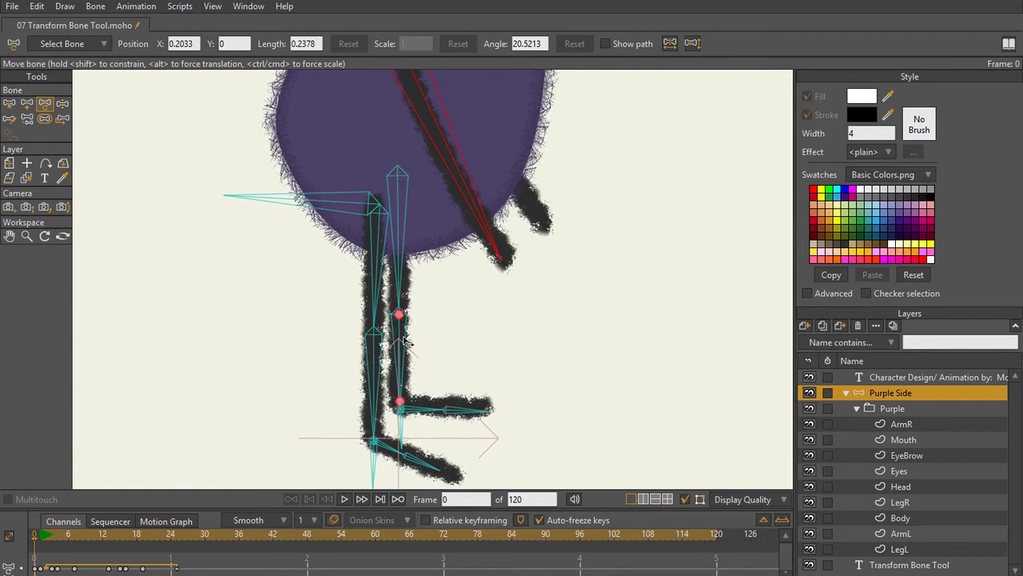
{"action": "key", "text": "z"}
{"action": "left_click_drag", "start_coordinate": [406, 422], "coordinate": [430, 406]}
{"action": "key", "text": "t"}
{"action": "left_click_drag", "start_coordinate": [402, 259], "coordinate": [404, 334]}
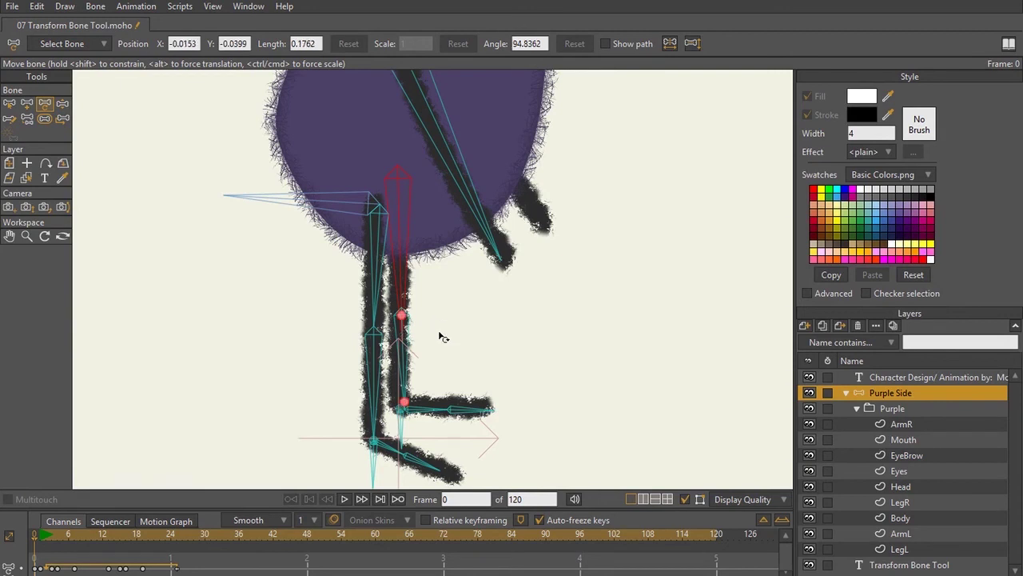